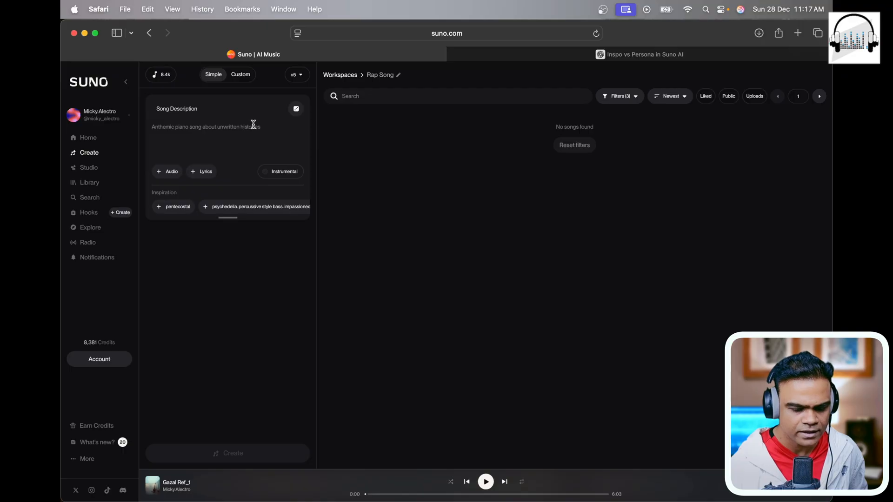
Step: Generate an instrumental track from the description "Rap song, hip hop, melodious catchy flute, table"
click(261, 151)
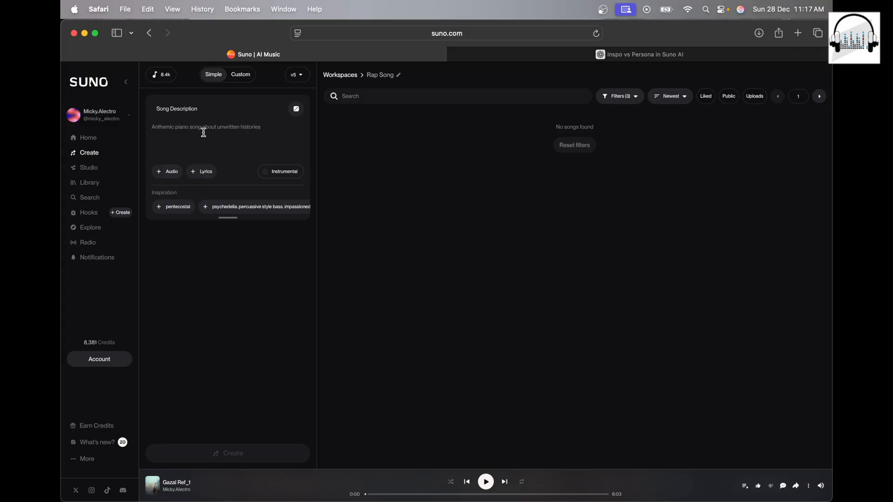
text(Rap song)
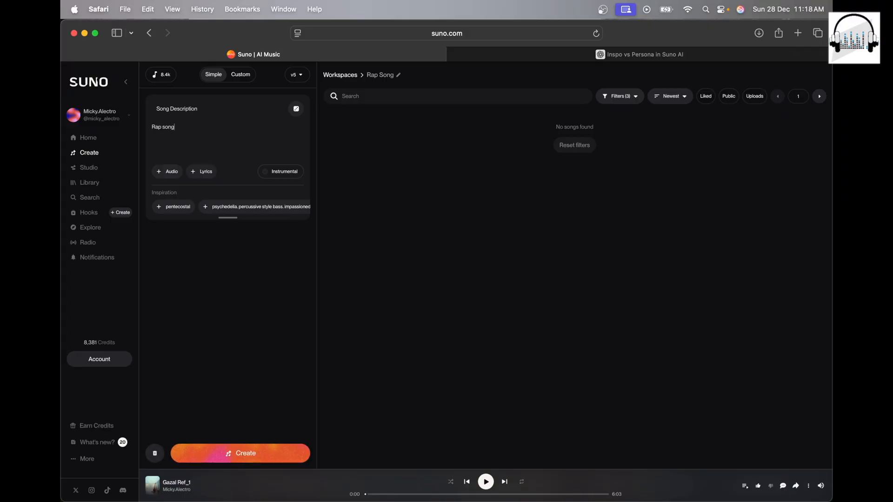
text(, hip hop, m)
text(elodious catchy f)
click(293, 130)
text(, table)
click(275, 172)
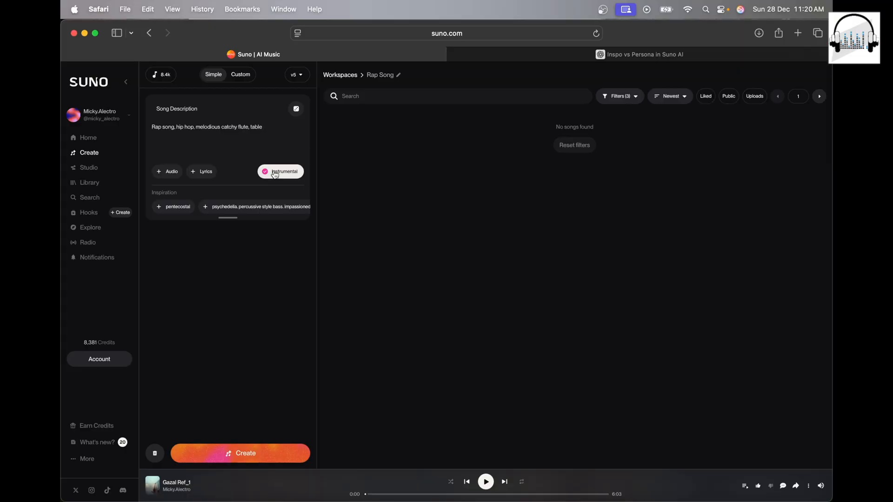
click(242, 459)
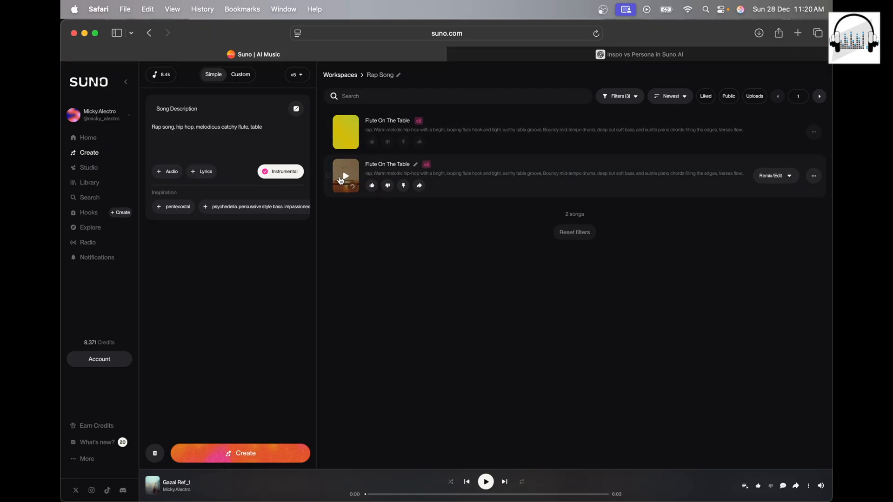
Step: Play the lower Flute On The Table track, add ",808 kick" to the song description, and generate again
click(344, 176)
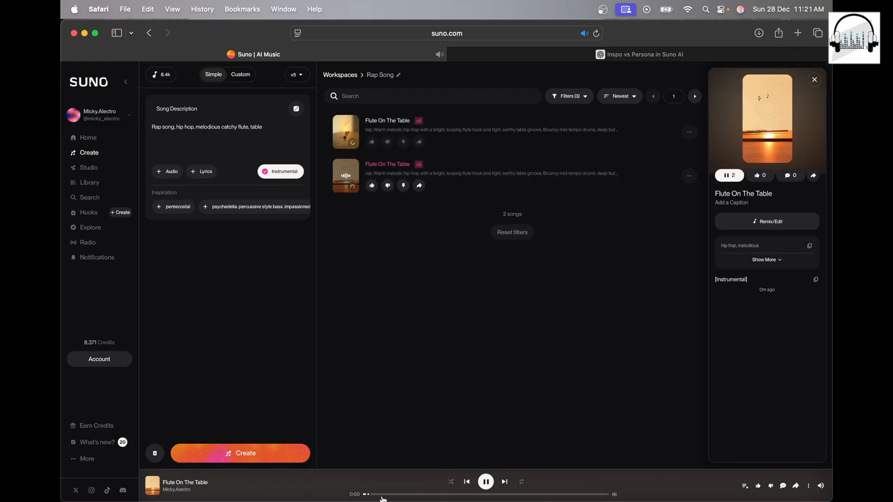
click(275, 124)
text(,808 kick)
click(229, 451)
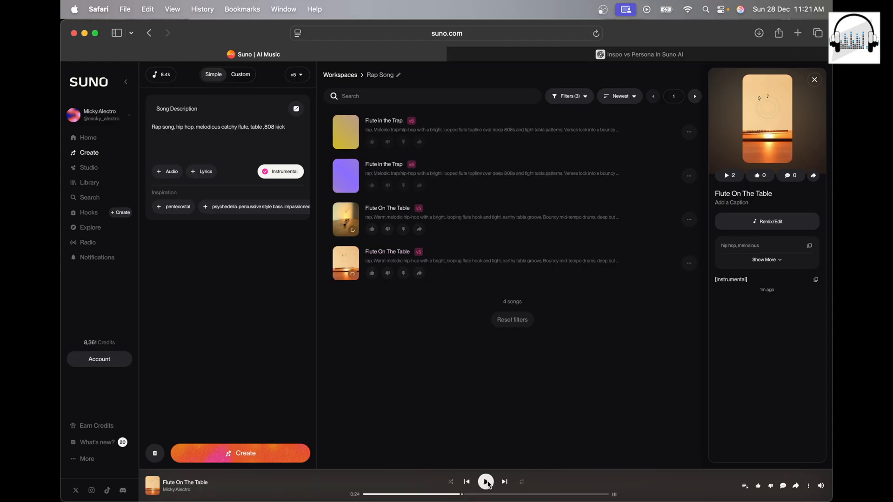
Step: Preview the first Flute in the Trap track, skipping ahead into the song before pausing it
click(487, 484)
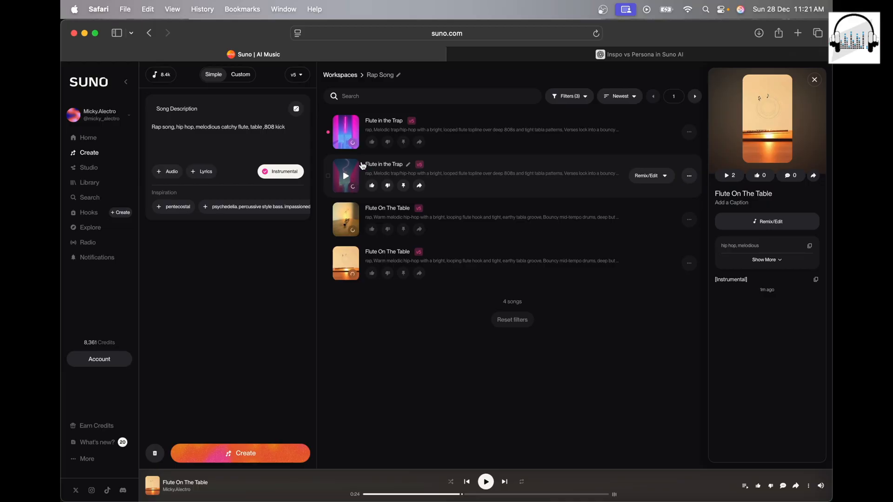
click(346, 133)
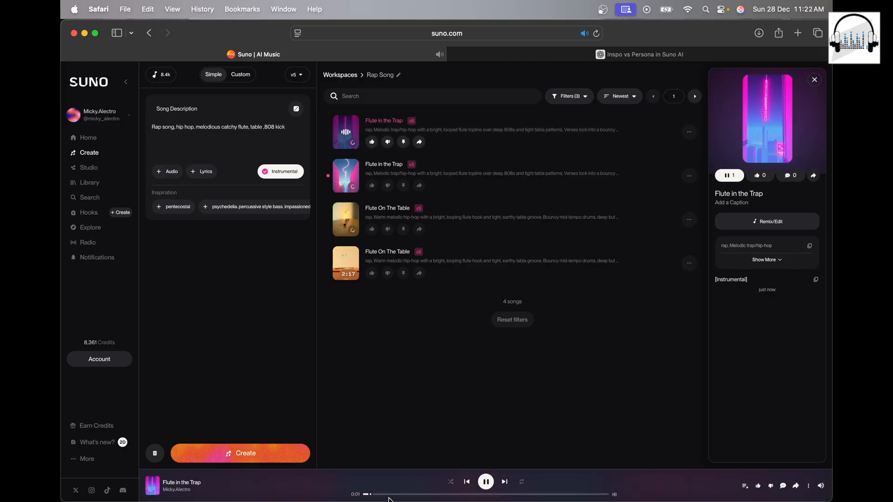
click(431, 494)
click(485, 481)
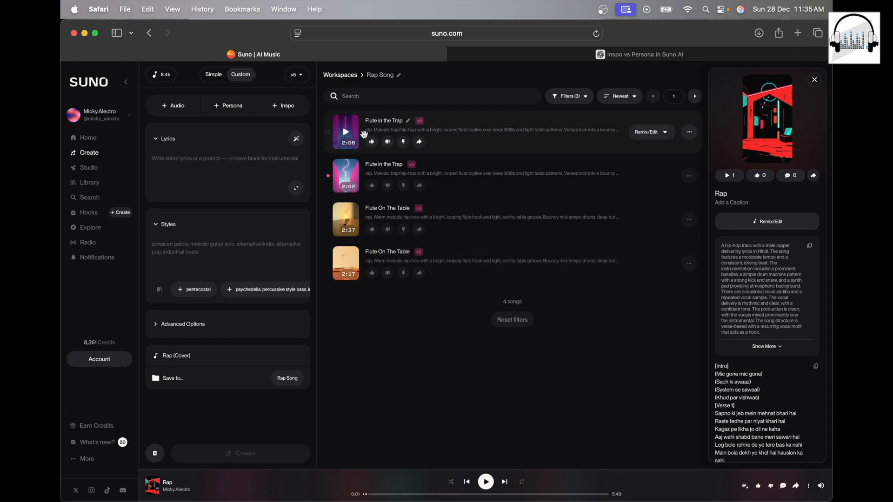
Step: Add the first Flute in the Trap track to a new playlist named Rap_inspo
click(690, 133)
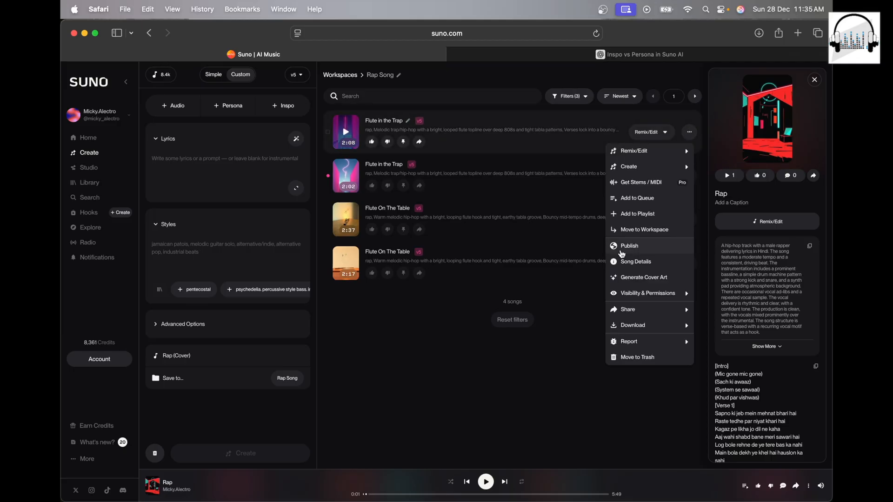
click(648, 214)
click(381, 331)
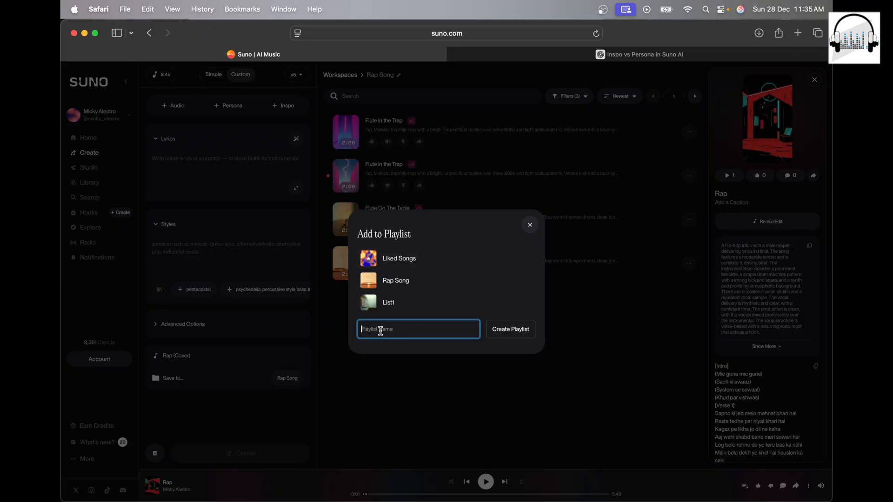
text(Ne)
key(BackSpace)
key(BackSpace)
text(R)
click(515, 331)
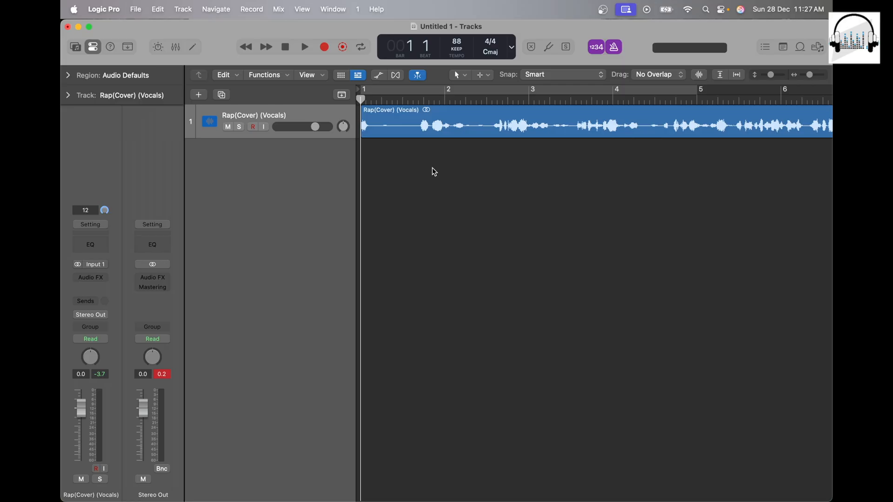
Step: Switch to Logic Pro, play back the Rap(Cover) (Vocals) track, and bounce it to the Desktop as Rap
key(space)
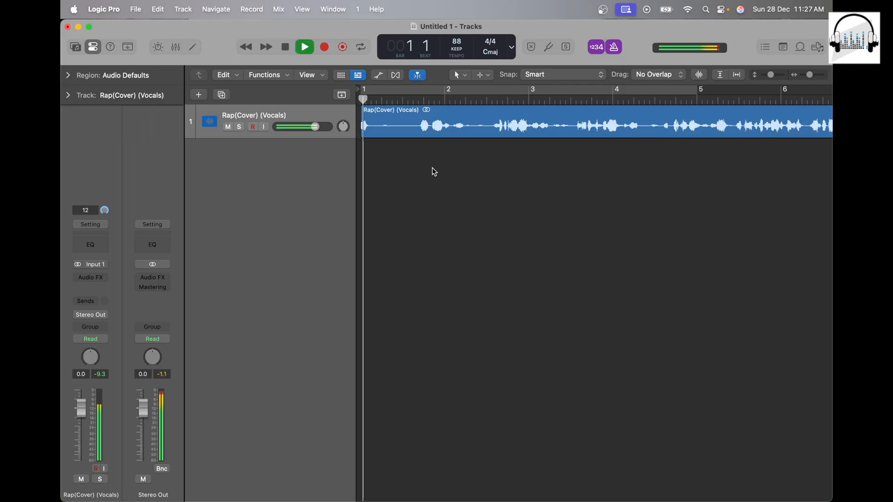
key(space)
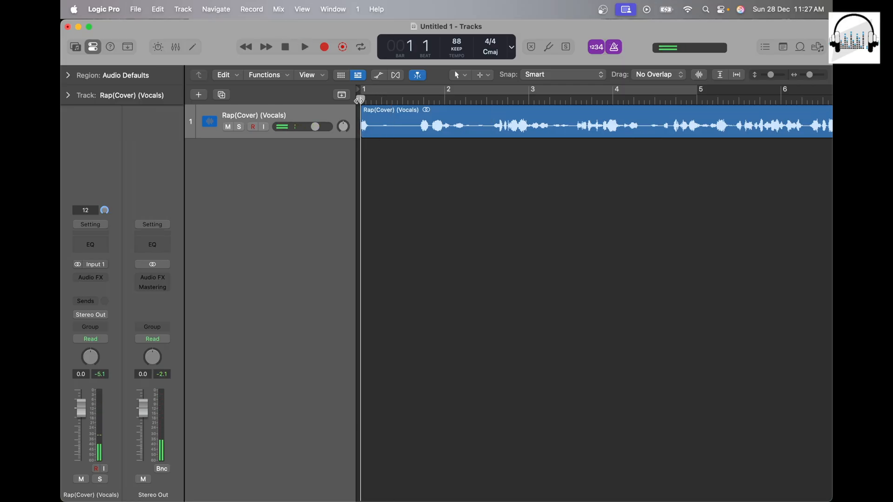
key(space)
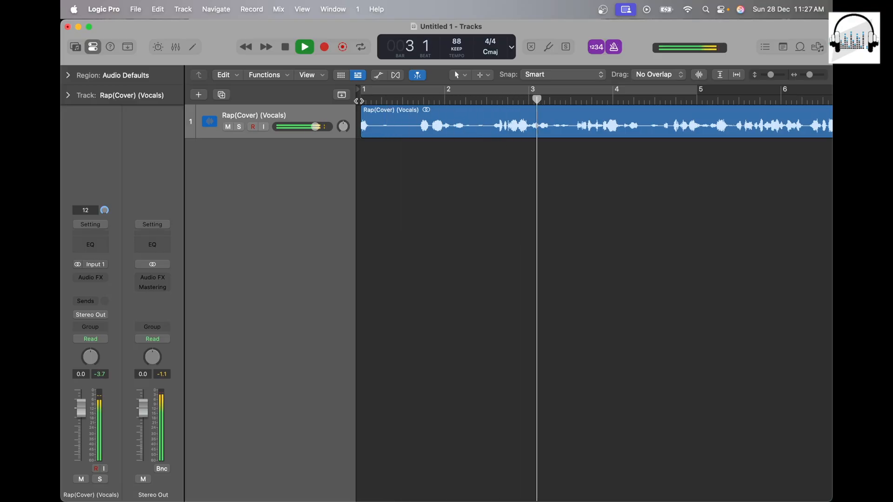
key(space)
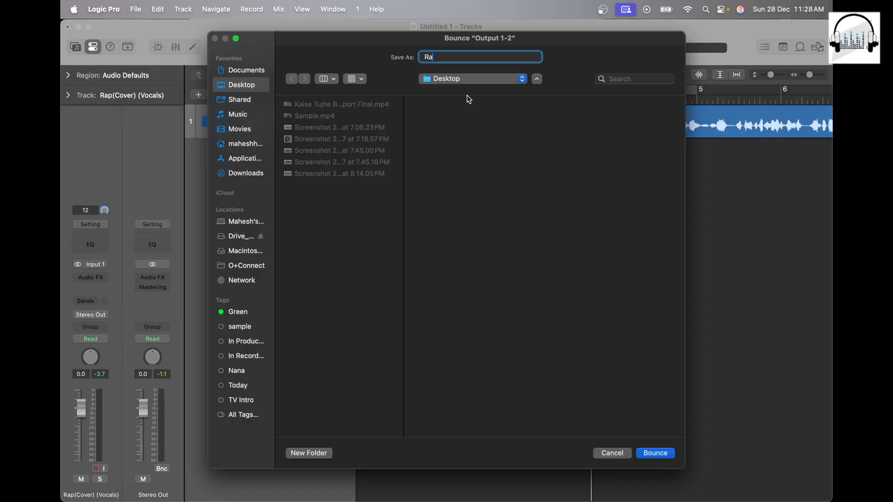
text(p)
key(Return)
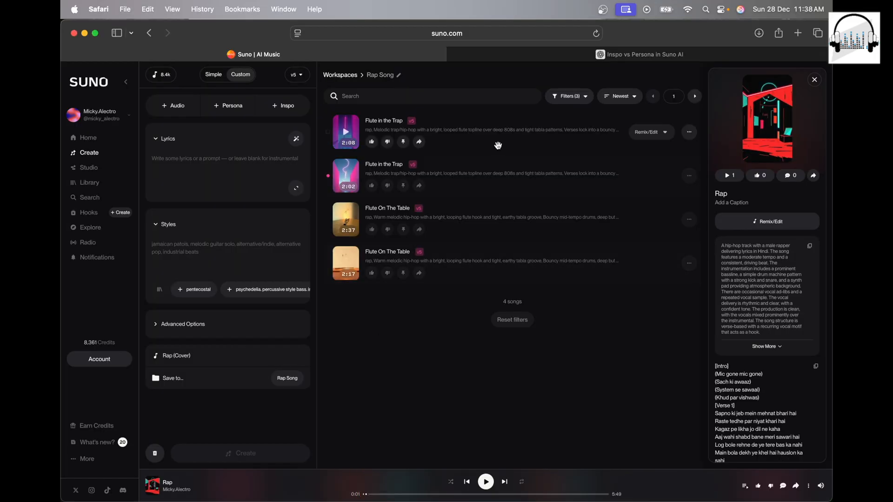
Step: Switch back to Suno and use the Rap_inspo playlist as inspiration for the new song
click(284, 106)
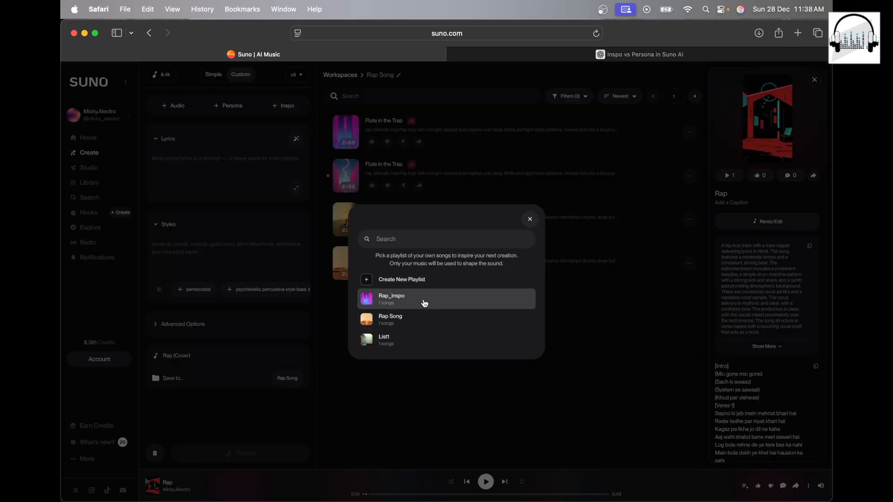
click(424, 303)
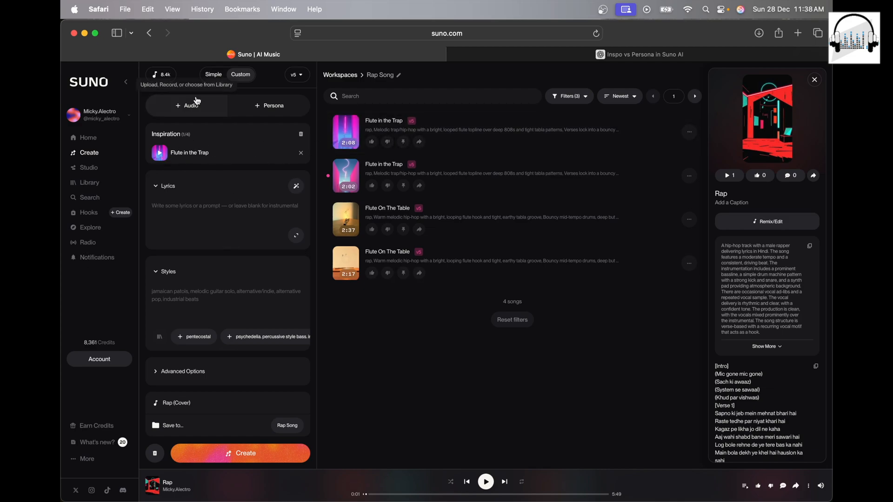
Step: Upload Rap.mp3 from the Desktop as source audio and save it at full length
click(188, 113)
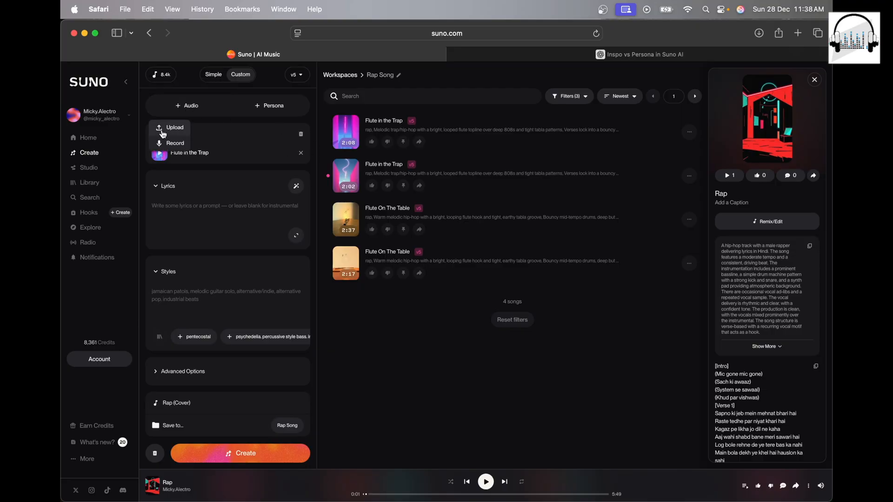
click(172, 128)
click(322, 130)
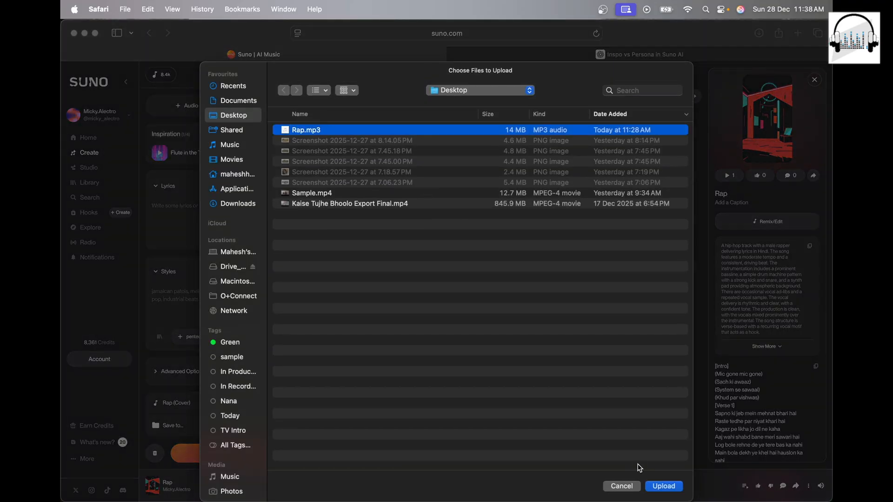
click(663, 486)
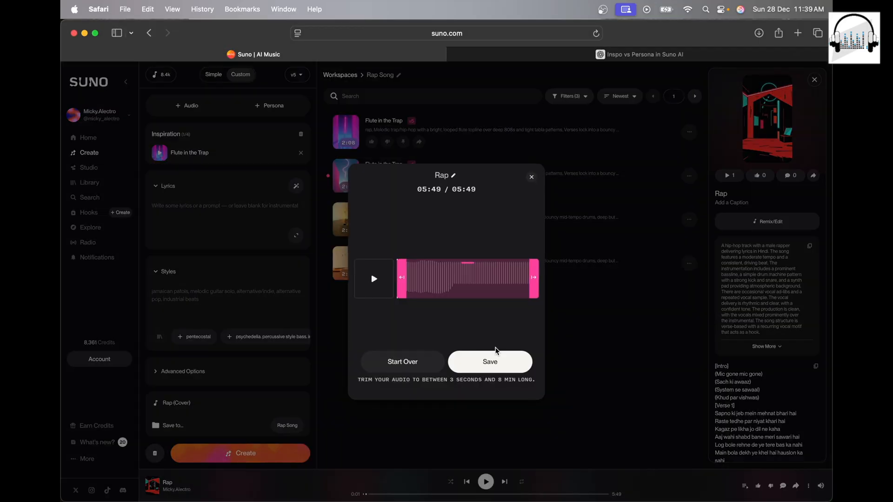
click(496, 364)
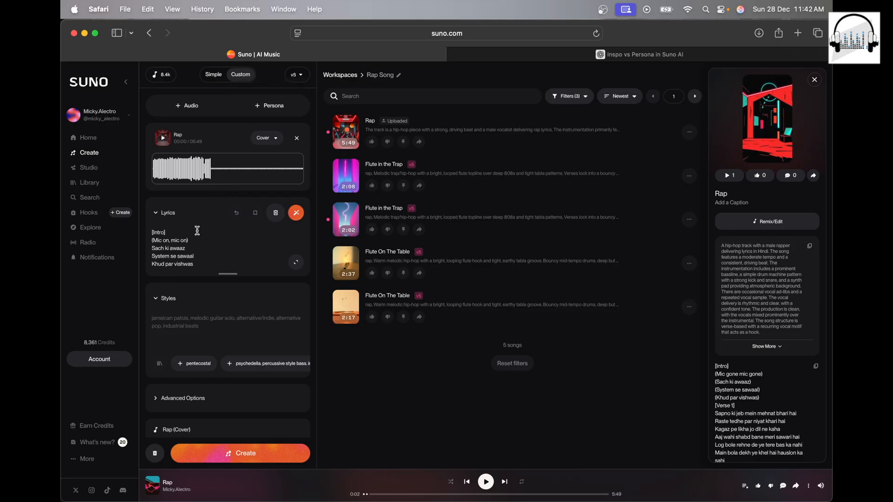
Step: Title the cover of the uploaded Rap audio "New rap" and generate it
scroll(223, 333, down, 1)
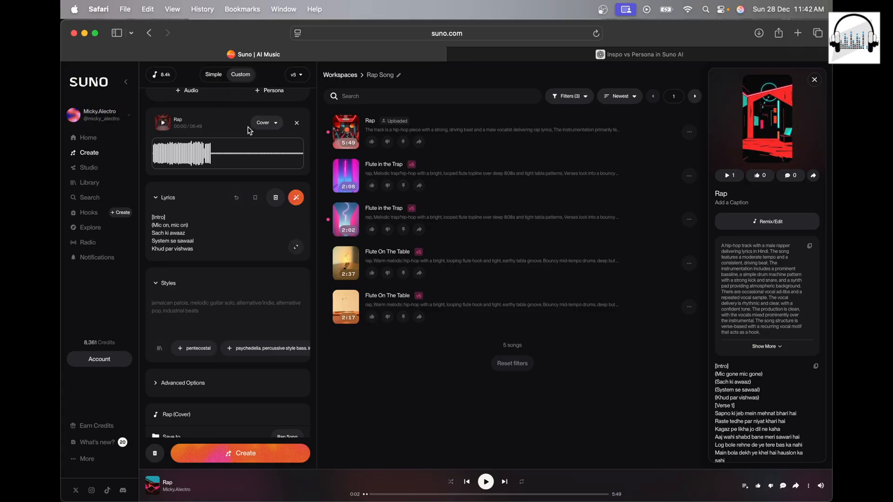
scroll(219, 298, up, 1)
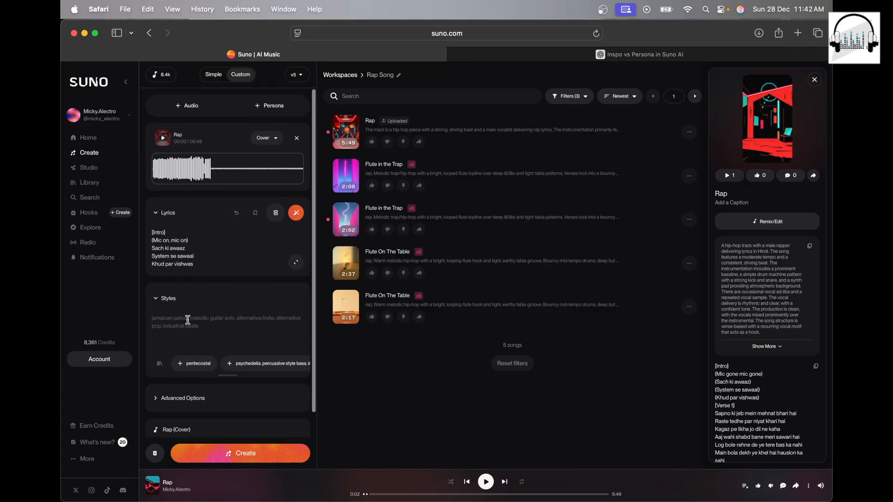
scroll(186, 320, down, 2)
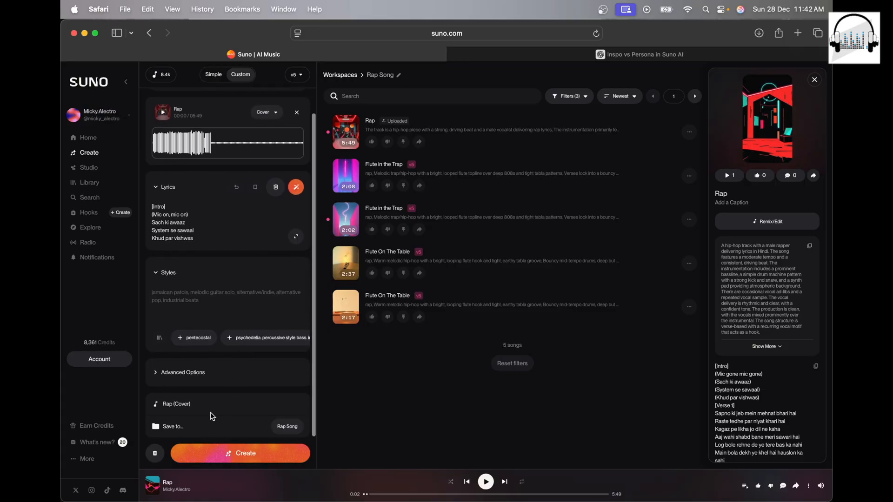
drag(193, 404, 145, 403)
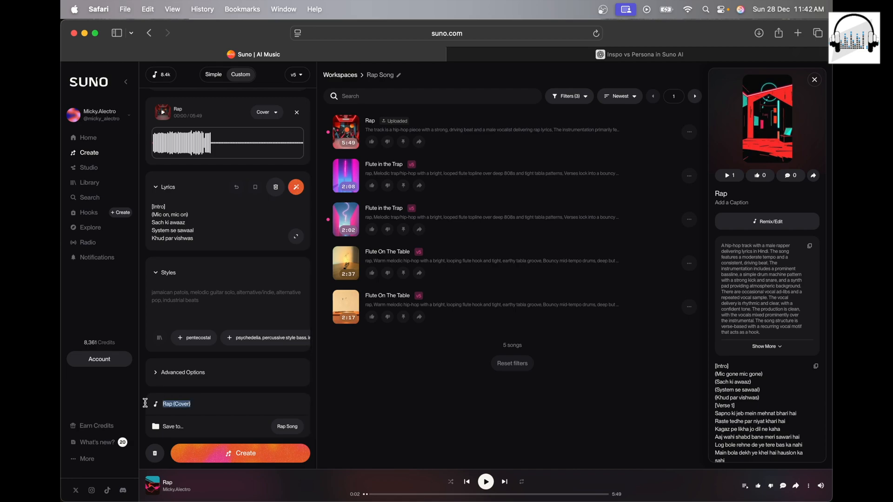
text(New rap)
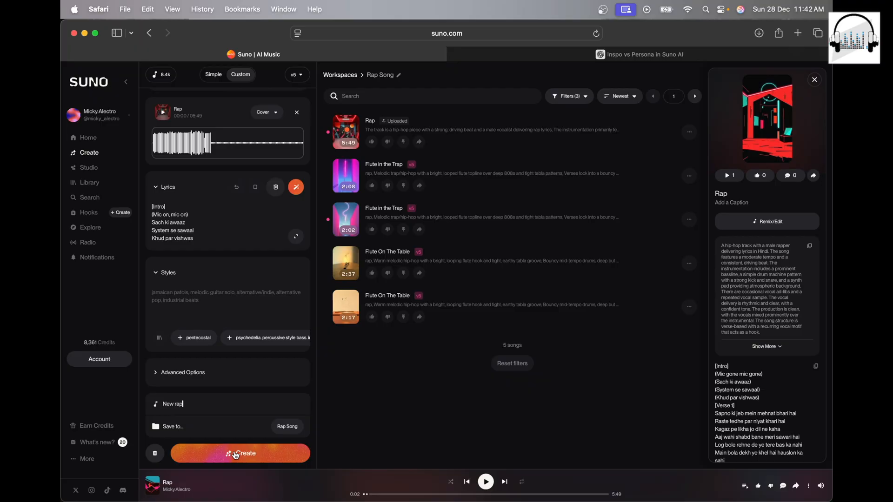
click(249, 460)
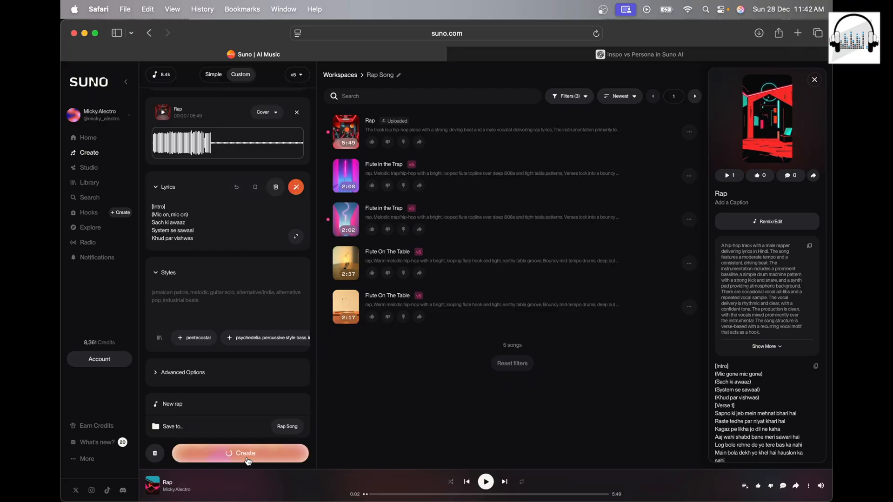
Step: Listen to the second New rap version
click(344, 180)
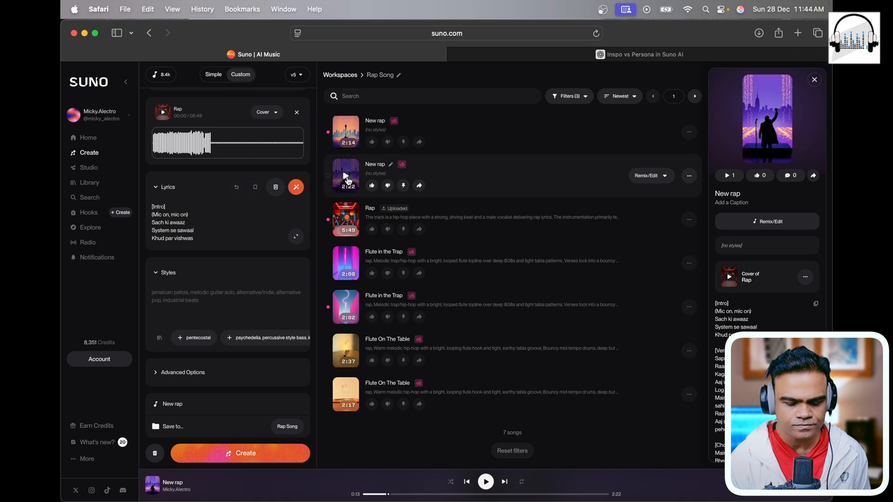
click(347, 178)
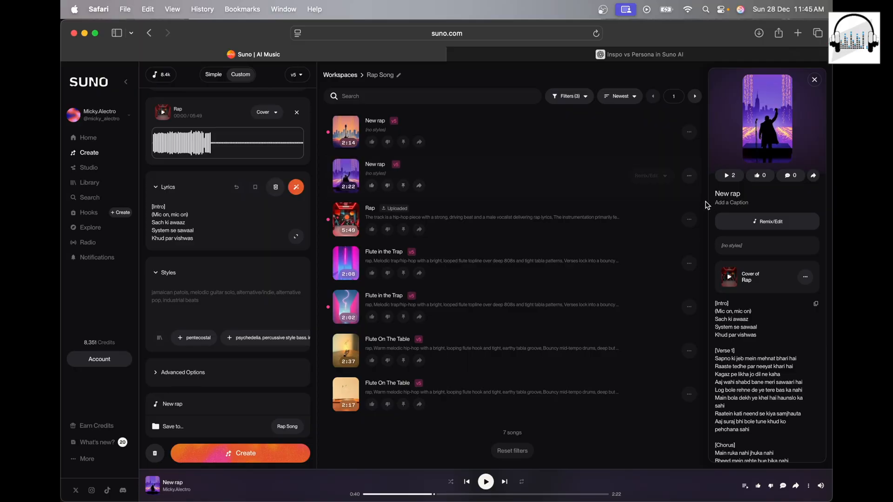
Step: Open the second New rap version in Suno Studio and extract all detected stems from its clip
click(689, 176)
mouse_move(652, 207)
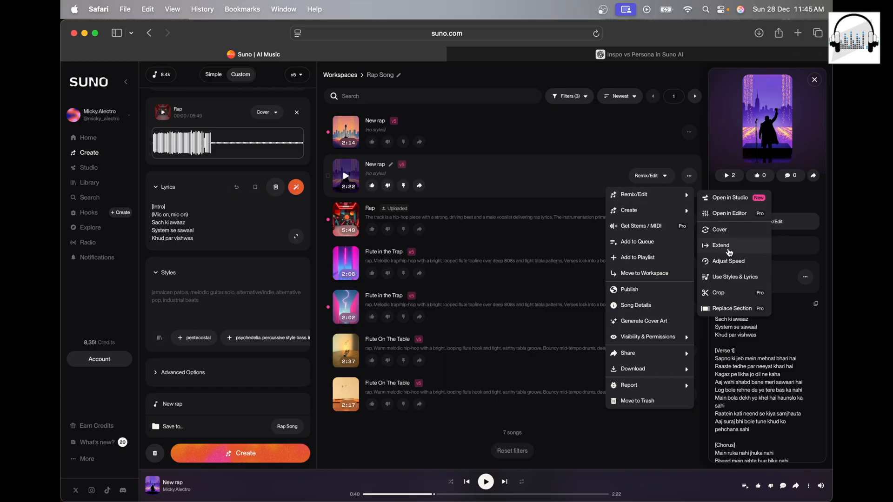
click(729, 252)
click(758, 278)
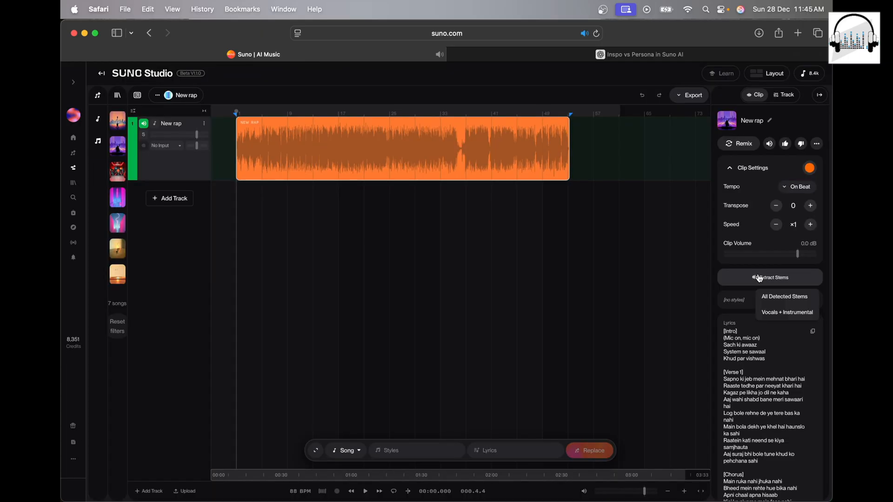
click(776, 303)
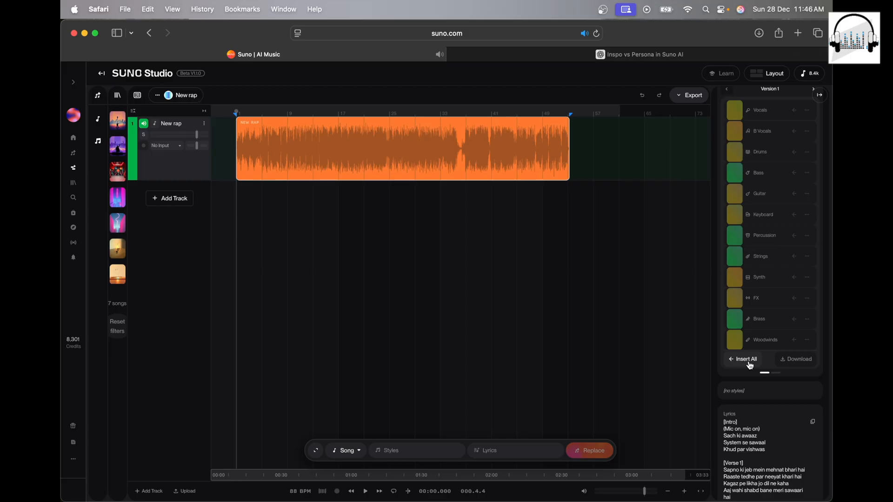
Step: Insert all extracted New rap stems into the timeline as separate tracks
click(746, 359)
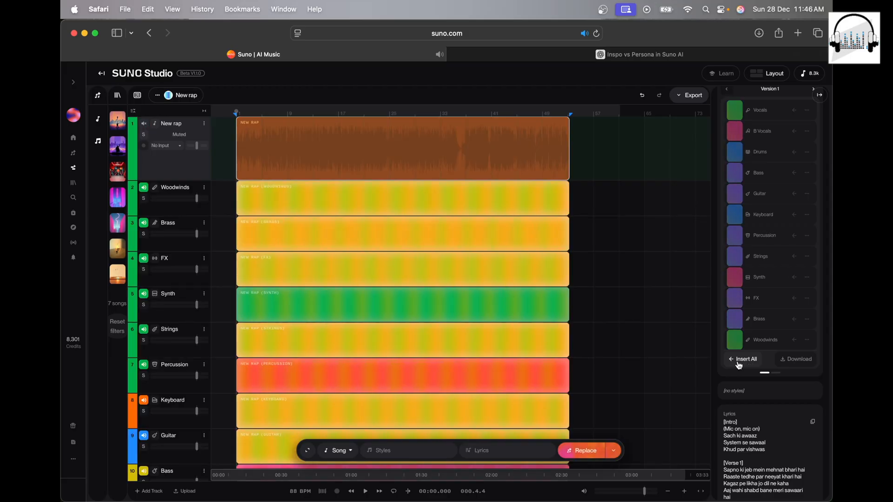
click(264, 199)
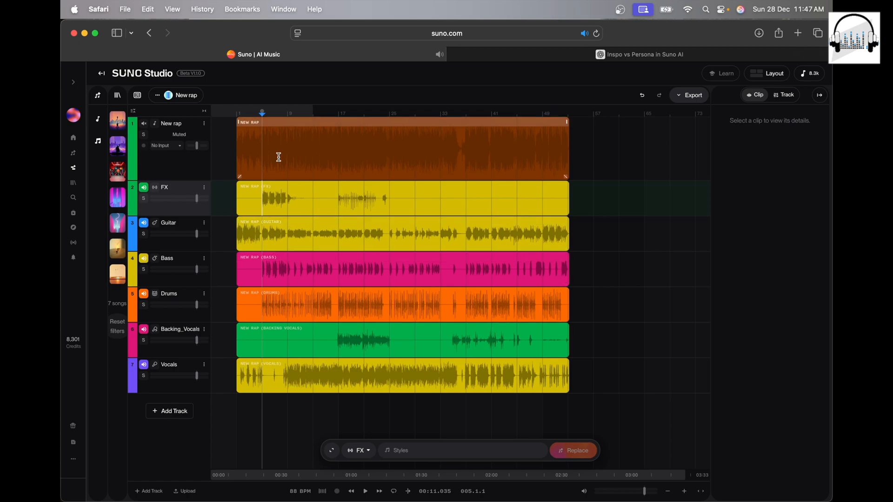
Step: Add a track below FX and generate a Synth part over the full song length with the style "add lead sine tone synth"
click(165, 416)
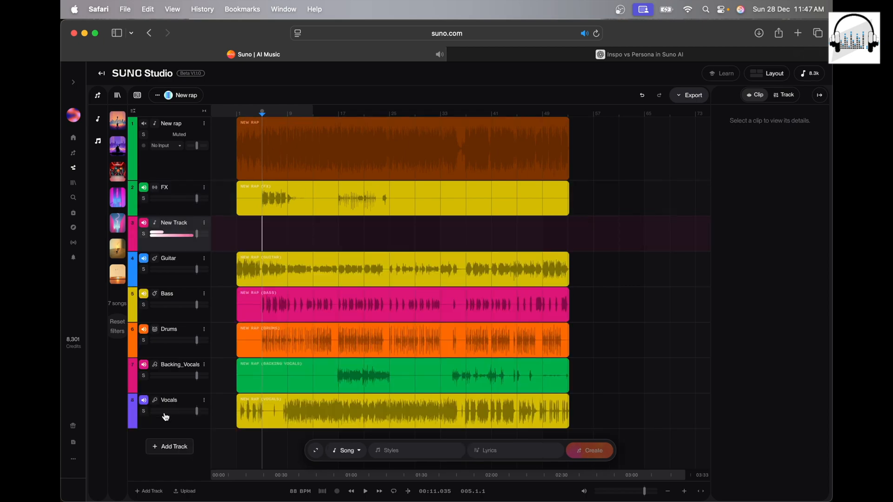
click(237, 227)
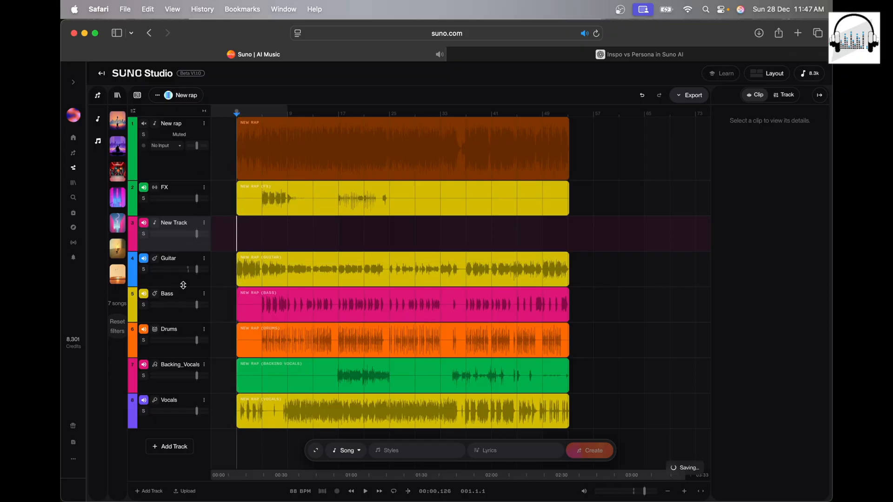
drag(264, 227, 236, 225)
drag(562, 233, 236, 239)
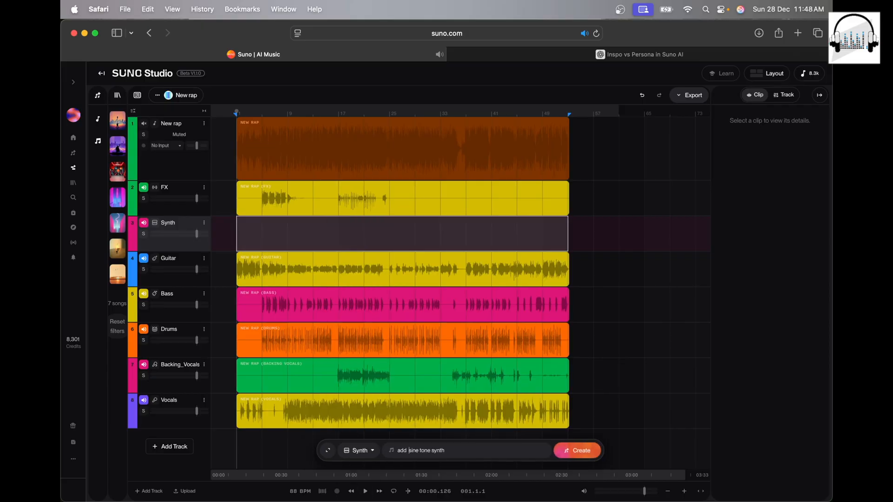
text(lead sine tone synth)
click(574, 457)
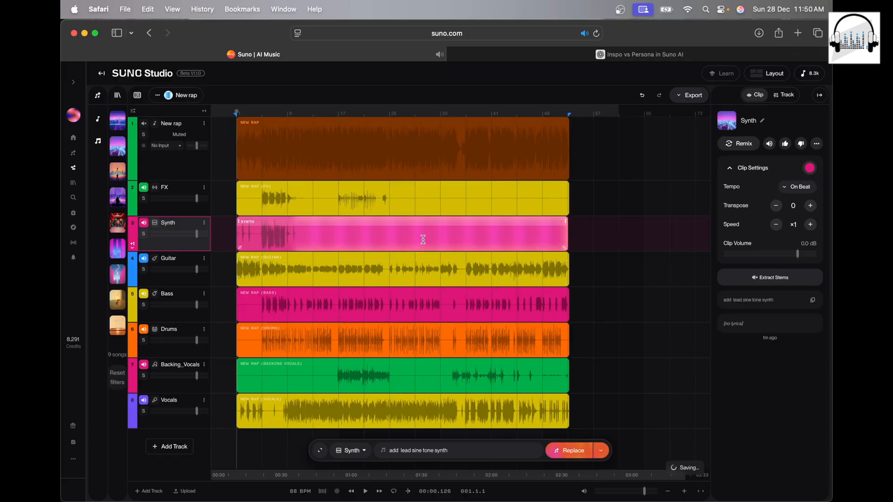
Step: Play the song from the start to hear the generated synth together with the other stems
click(236, 234)
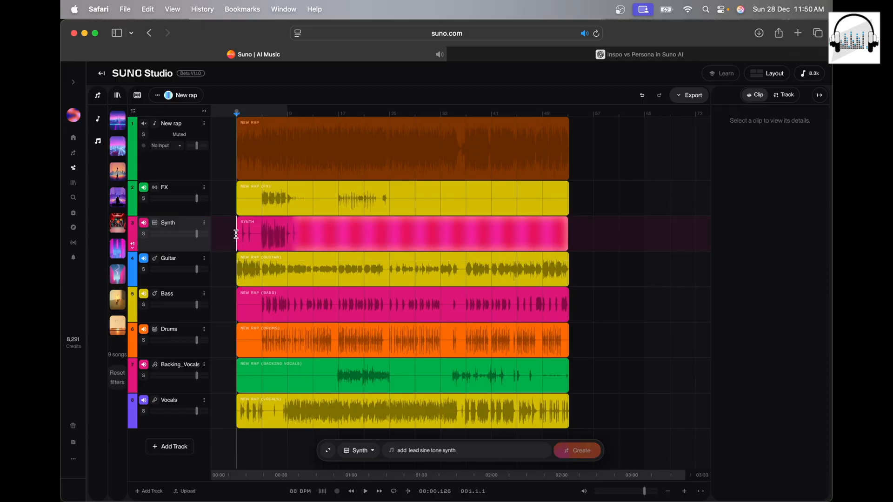
key(space)
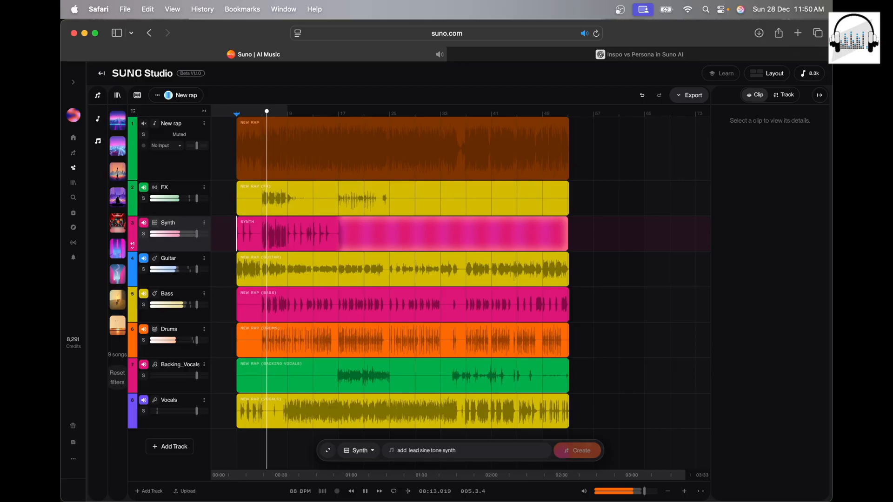
click(146, 236)
click(144, 234)
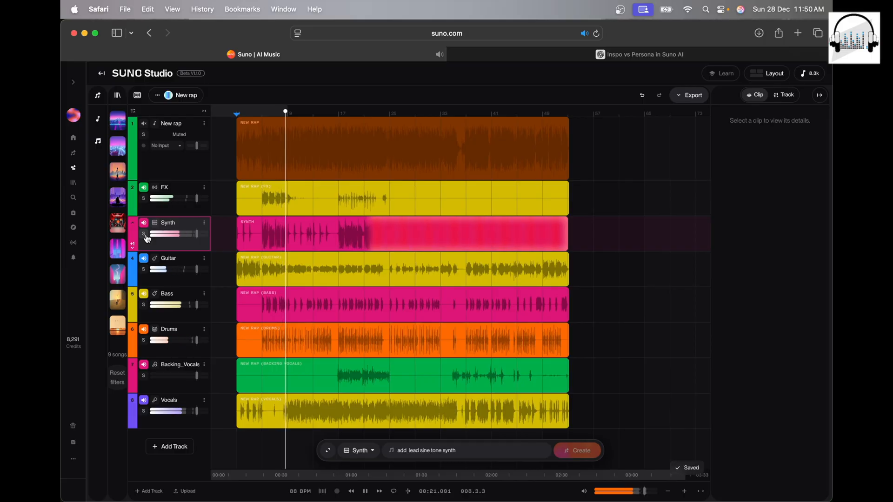
key(space)
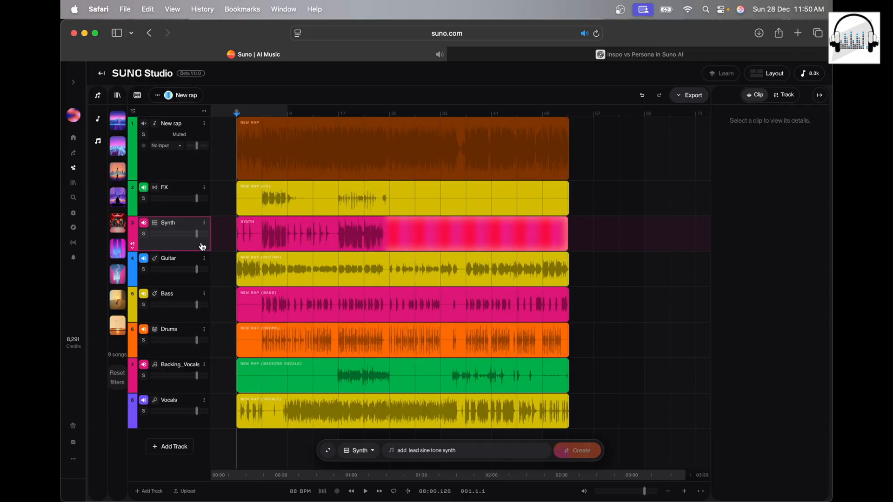
Step: Add a new track below the Synth track and move the Vocals track directly above it
scroll(253, 316, down, 2)
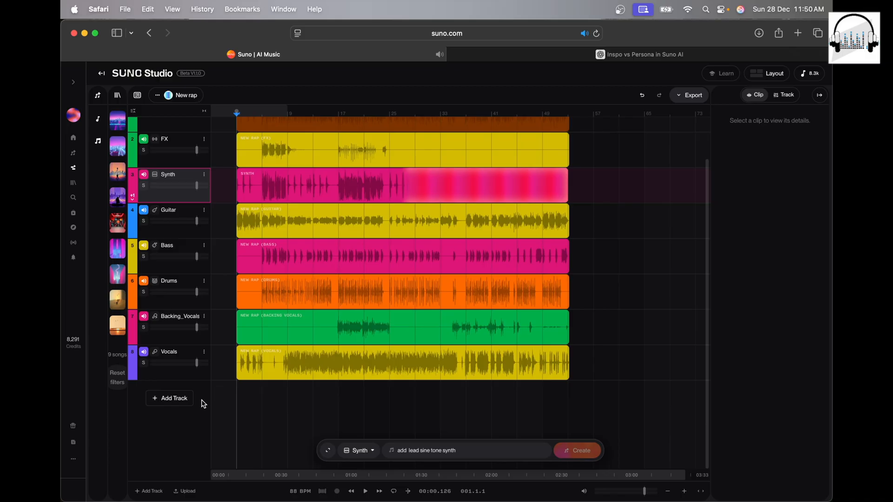
click(177, 399)
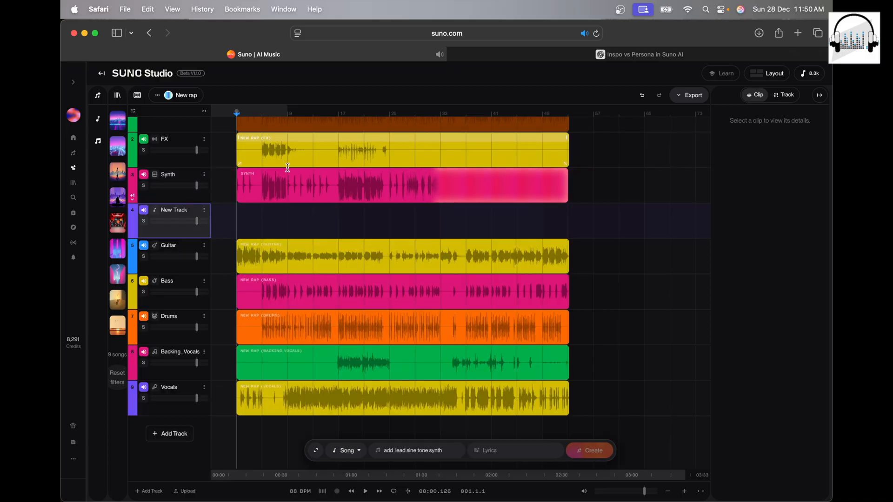
scroll(279, 171, up, 2)
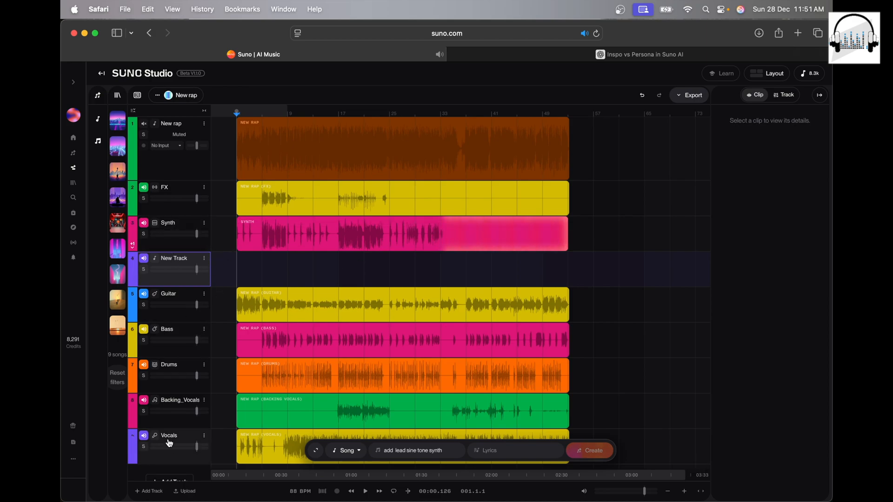
drag(168, 252, 167, 254)
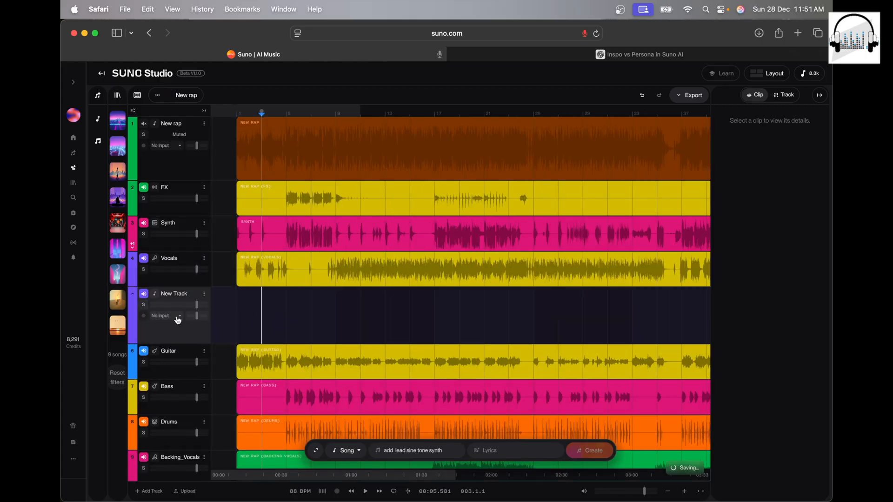
Step: Set the new track's input to MacBook Air Microphone, record a short take from the song's start, and disarm the track
click(177, 317)
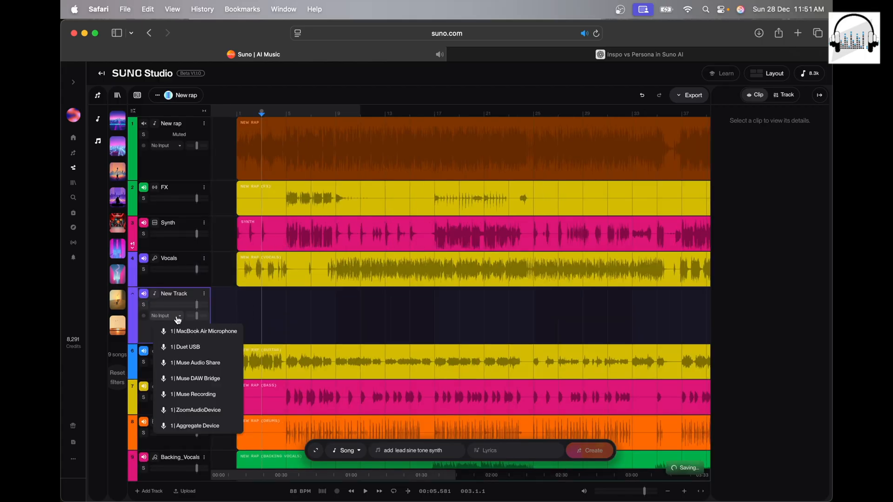
click(226, 333)
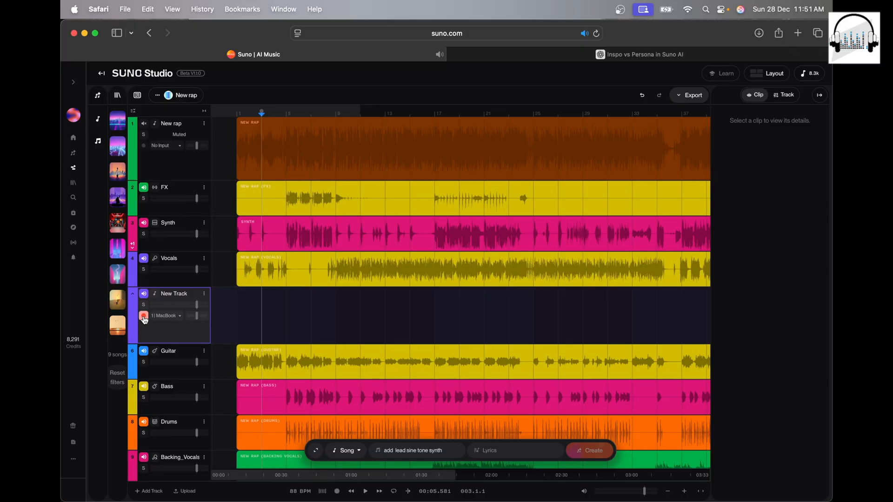
click(237, 307)
click(337, 493)
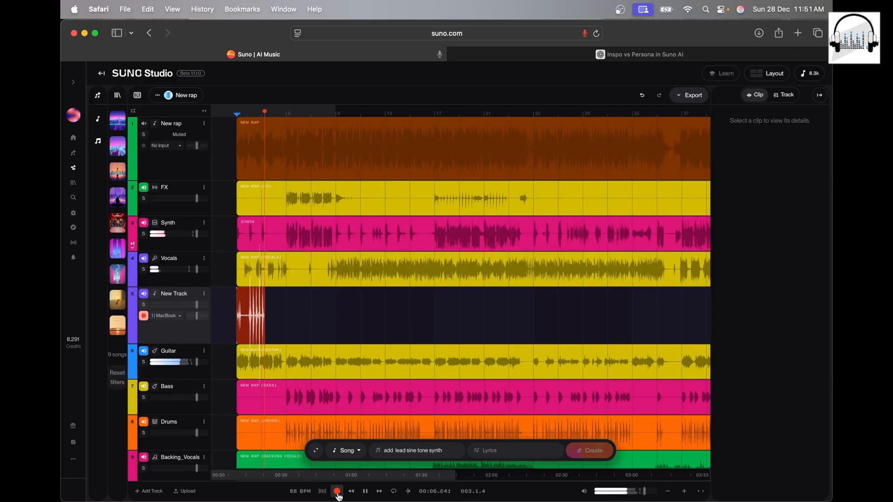
click(337, 492)
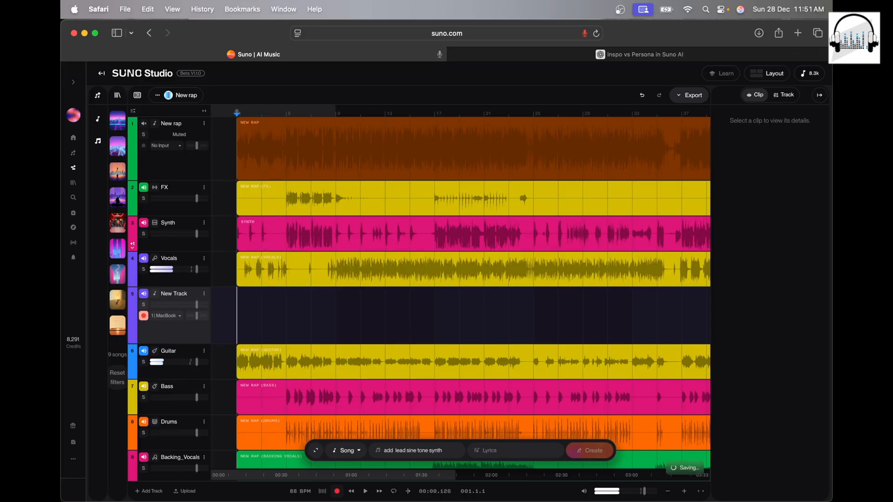
click(144, 317)
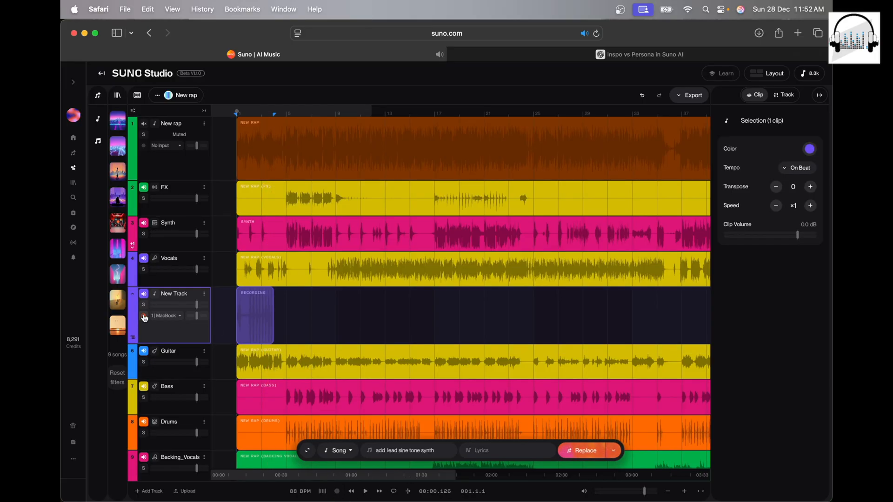
Step: Delete the recorded clip from the new track and undo the deletion
click(239, 323)
scroll(284, 109, up, 10)
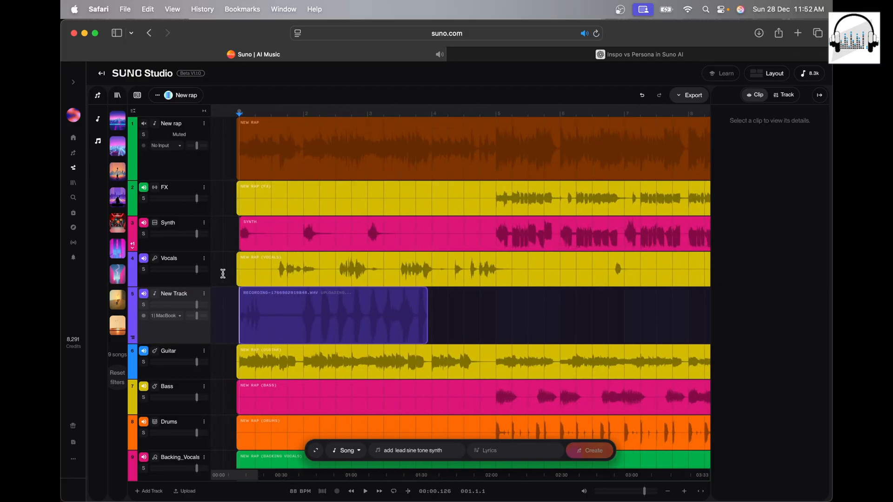
click(285, 293)
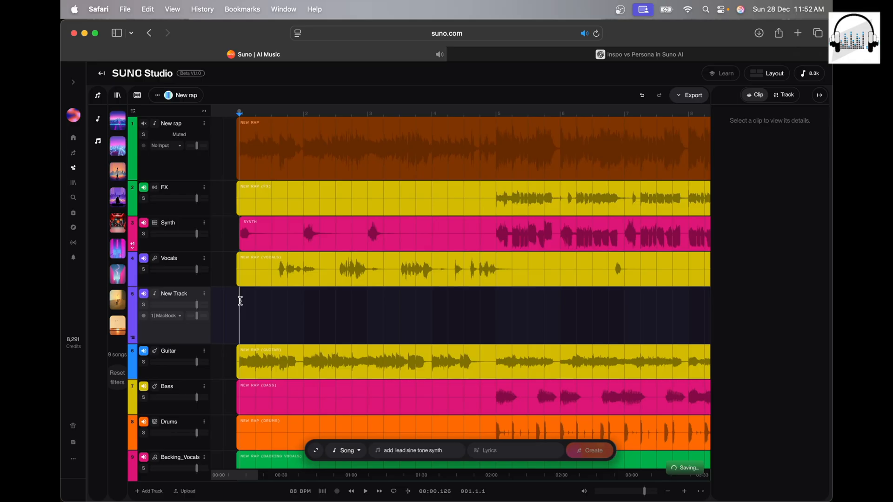
key(super+z)
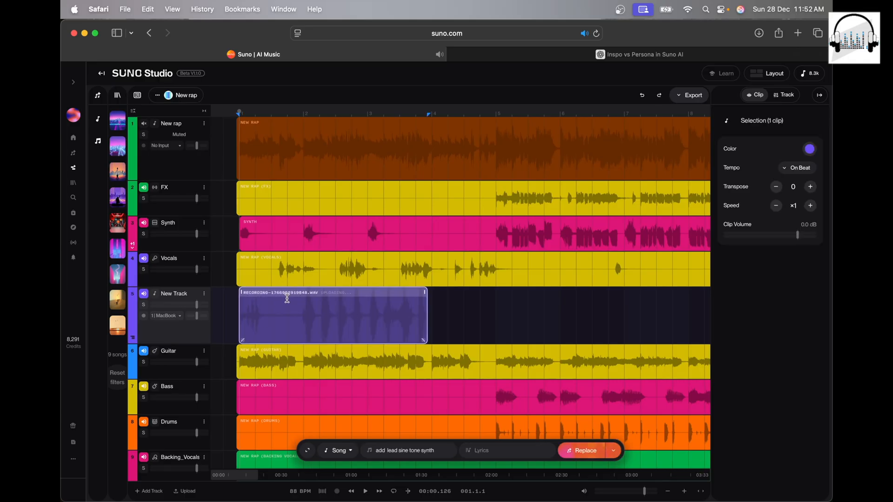
Step: Play the recorded clip from bar 2 to check its timing against the other tracks
click(301, 312)
key(space)
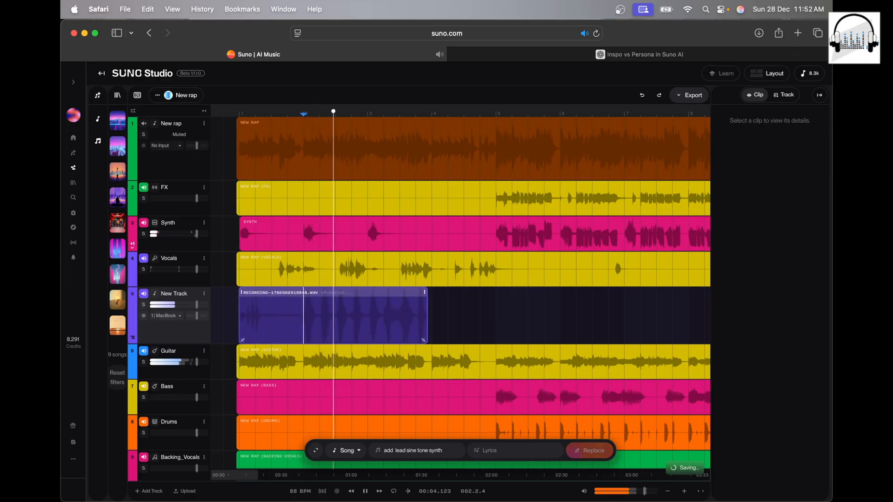
key(space)
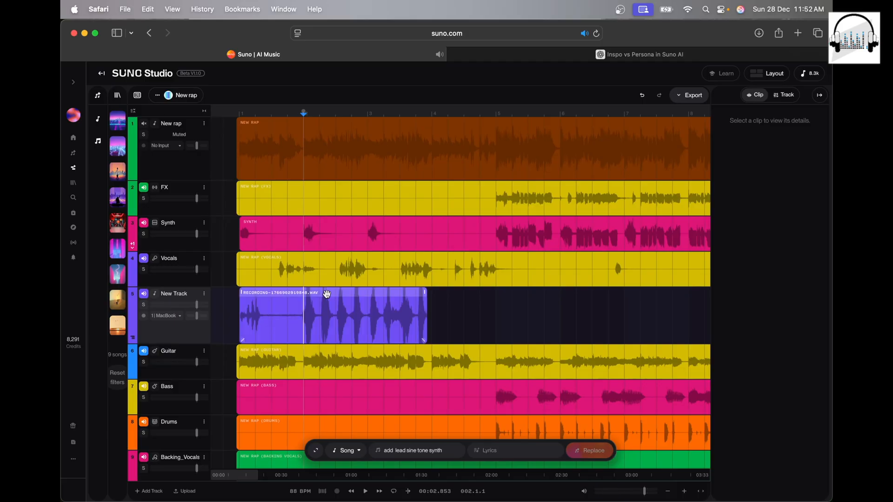
Step: Shift the recorded clip slightly earlier so it starts at 00:00.000, and play it from just before bar 2
click(325, 295)
drag(325, 295, 323, 296)
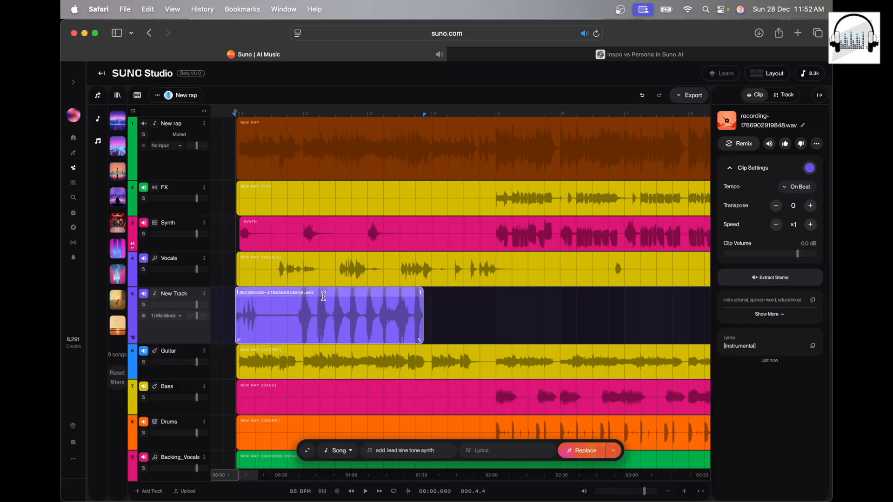
click(293, 308)
key(space)
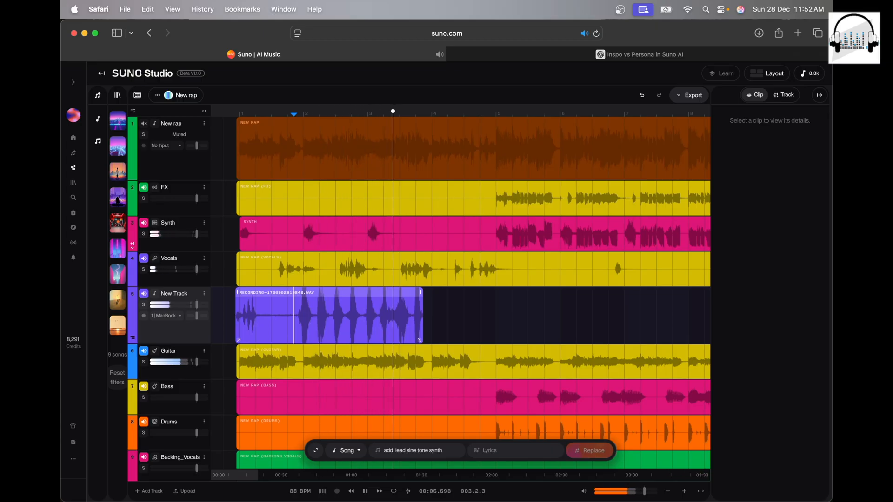
key(space)
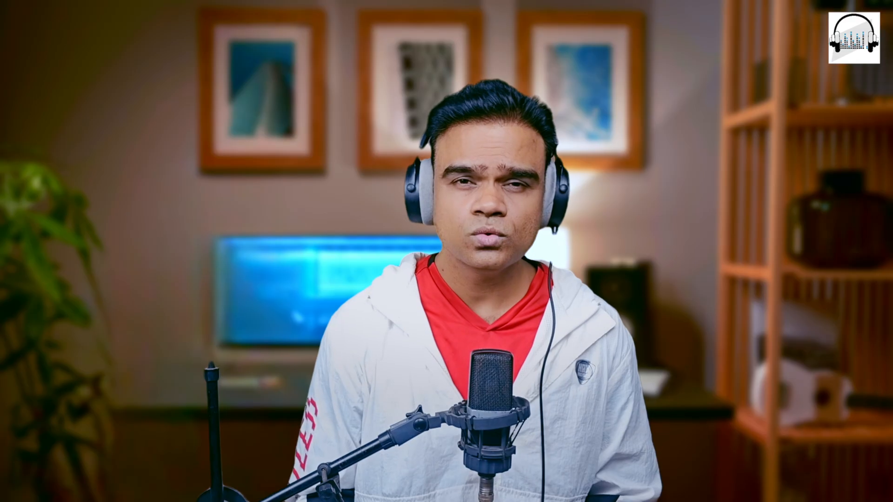